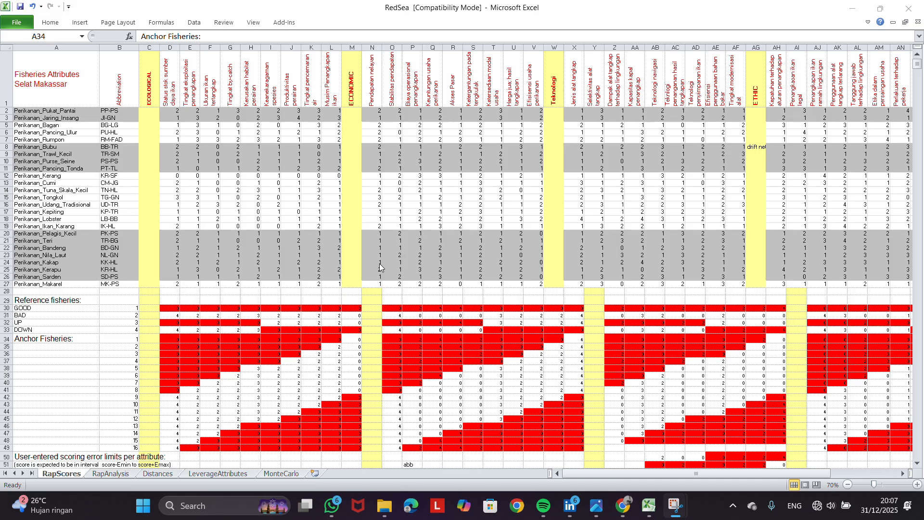
left_click(193, 514)
type("EXCEL")
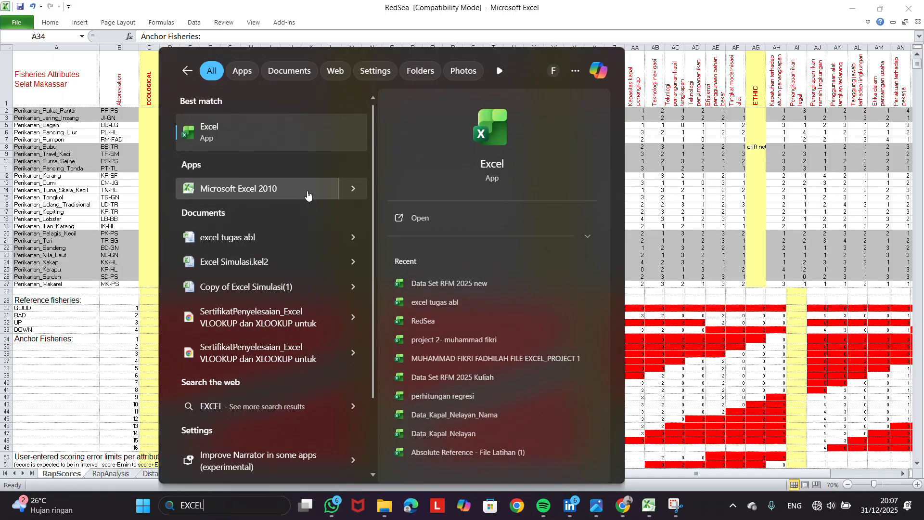
left_click(661, 21)
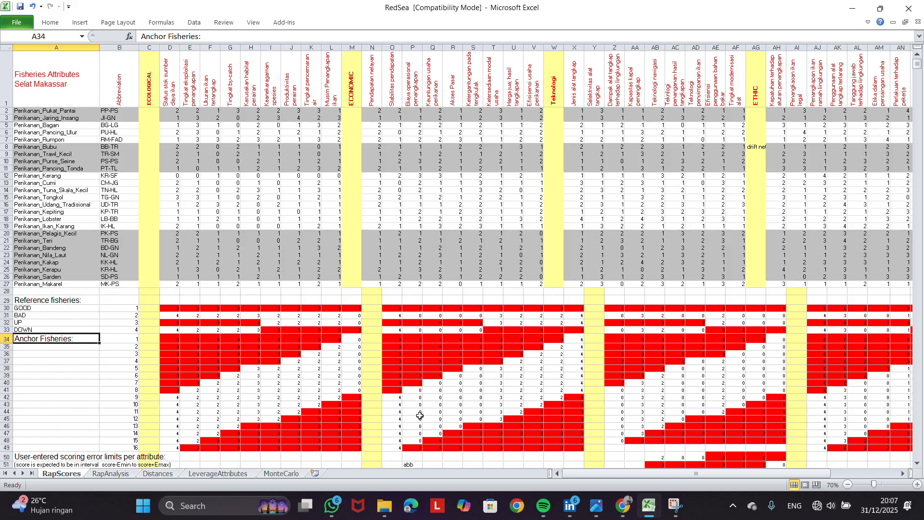
Check the Rapfish folder on drive D: and the Excel files available there to open, without opening any
left_click(385, 506)
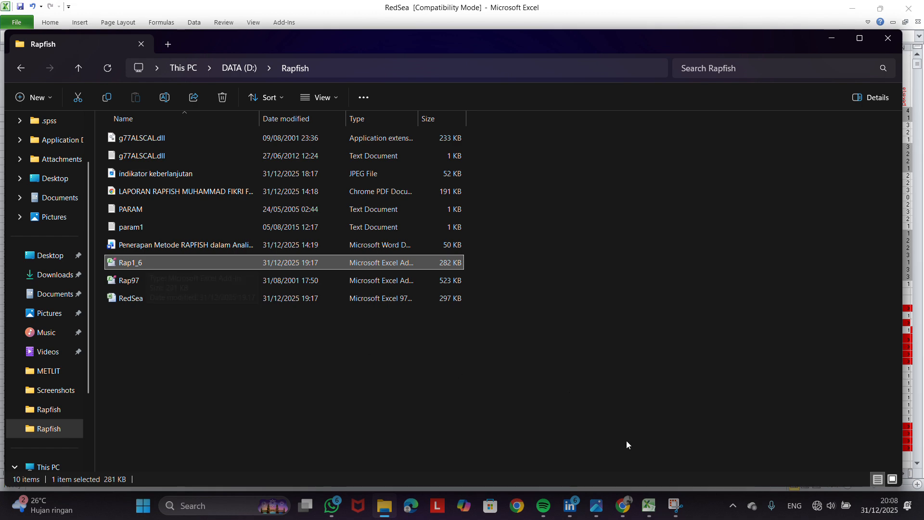
left_click(650, 506)
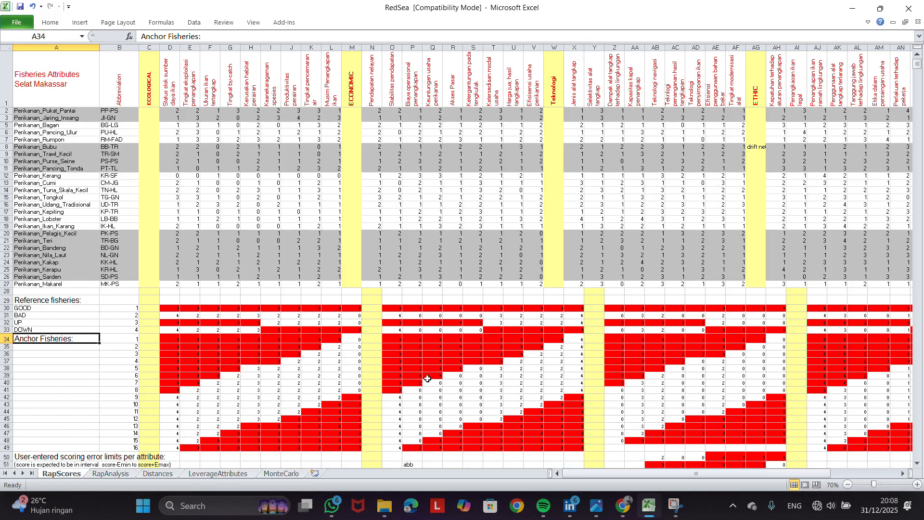
left_click(16, 22)
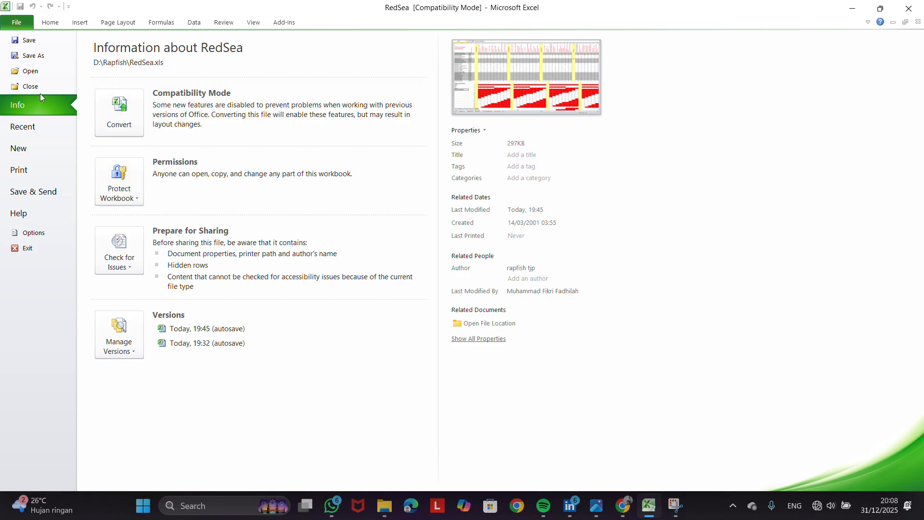
left_click(32, 71)
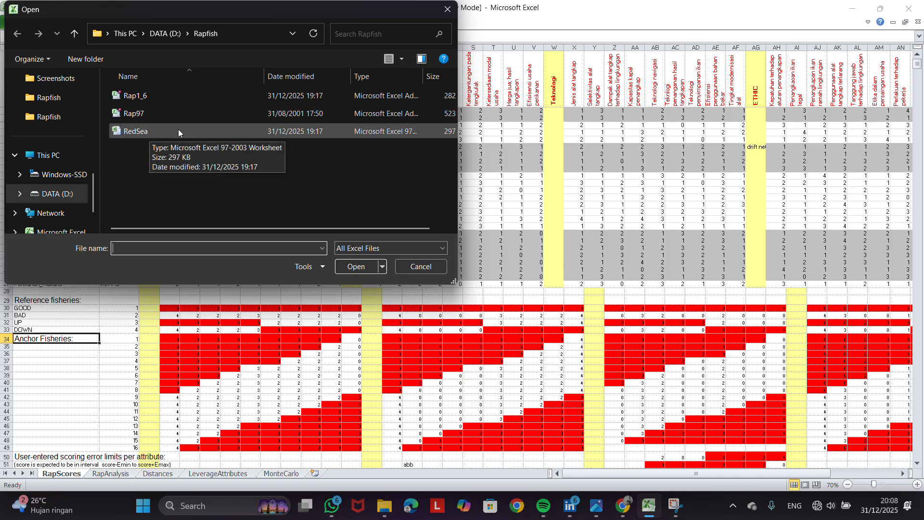
left_click(418, 267)
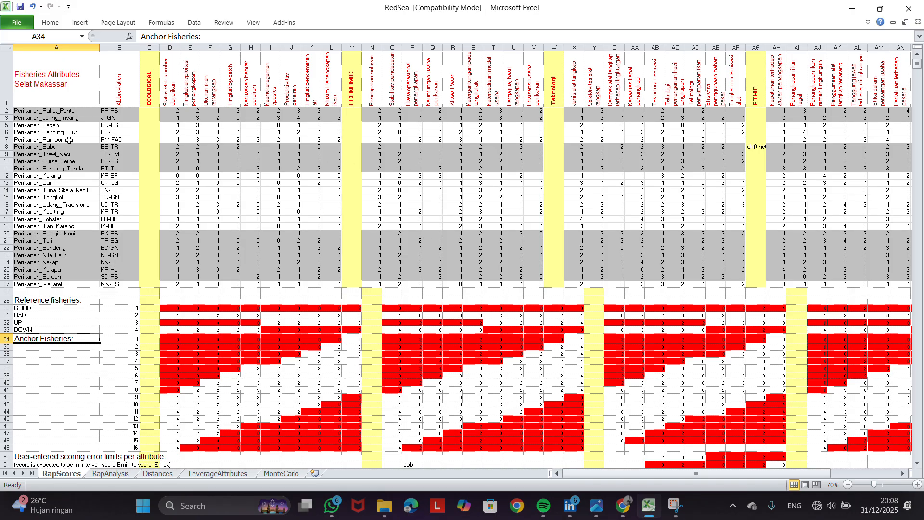
Examine the fishery names and the ecological, economic, technology, ethic and social attribute scores on the RapScores sheet
left_click(56, 112)
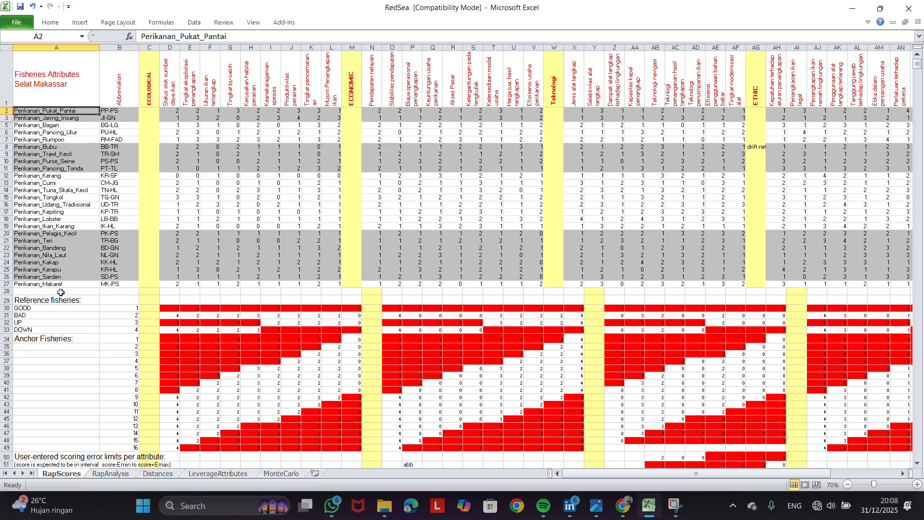
left_click_drag(61, 285, 65, 126)
left_click(65, 125)
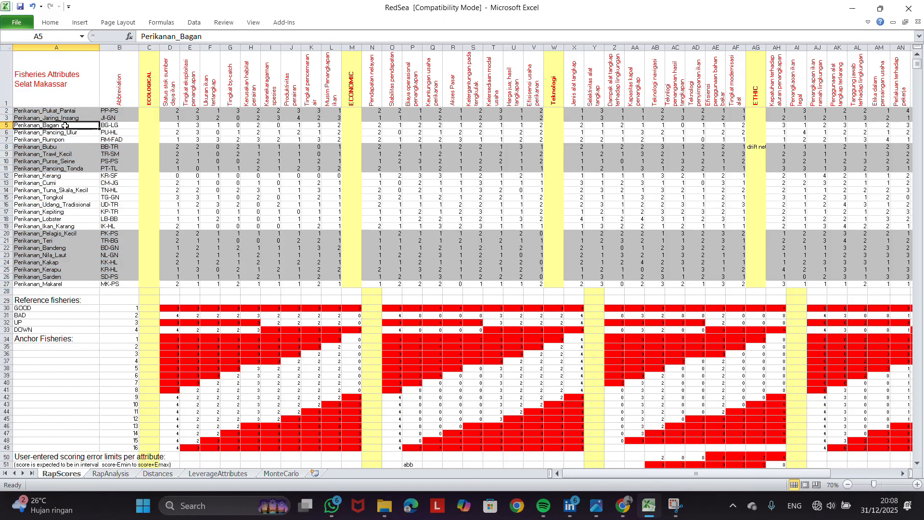
scroll(258, 139, "right", 1)
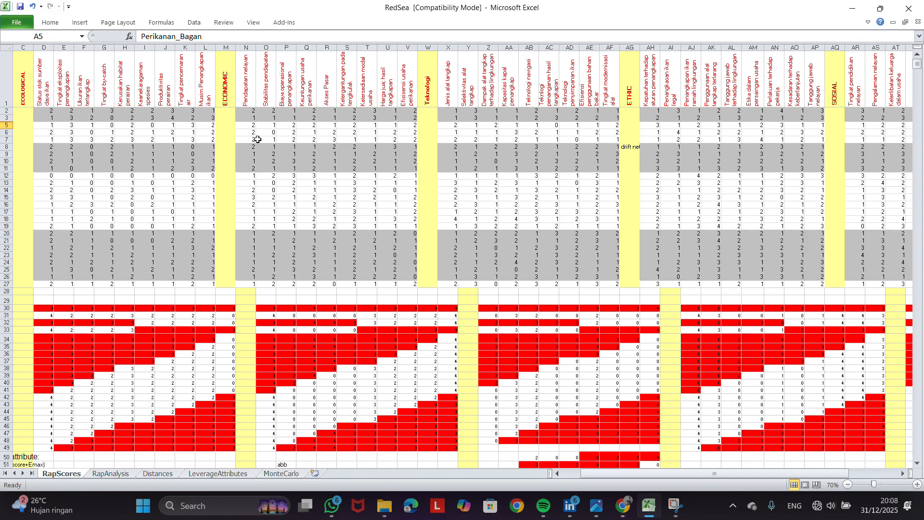
scroll(257, 139, "left", 1)
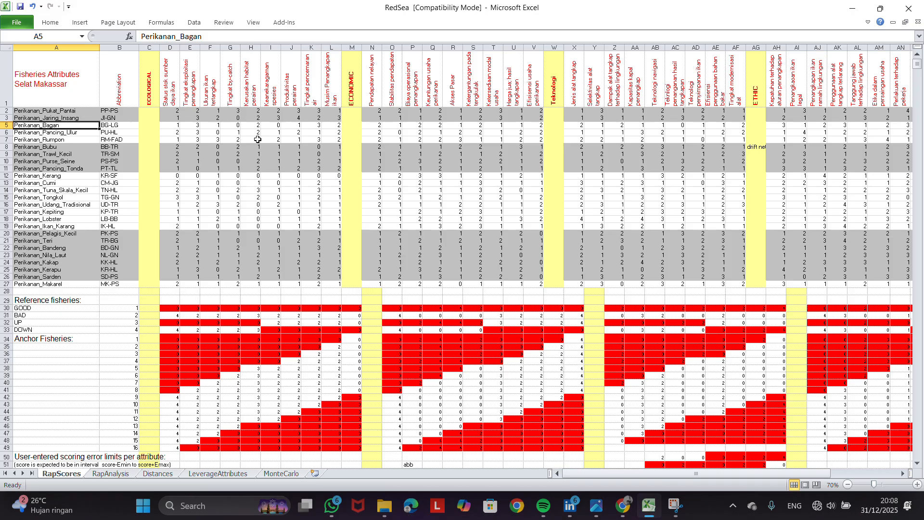
scroll(270, 139, "right", 1)
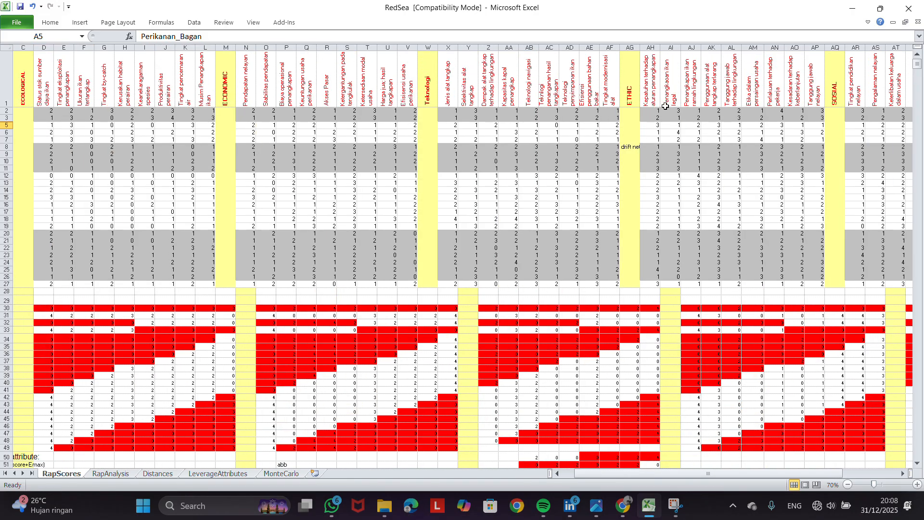
scroll(424, 127, "left", 1)
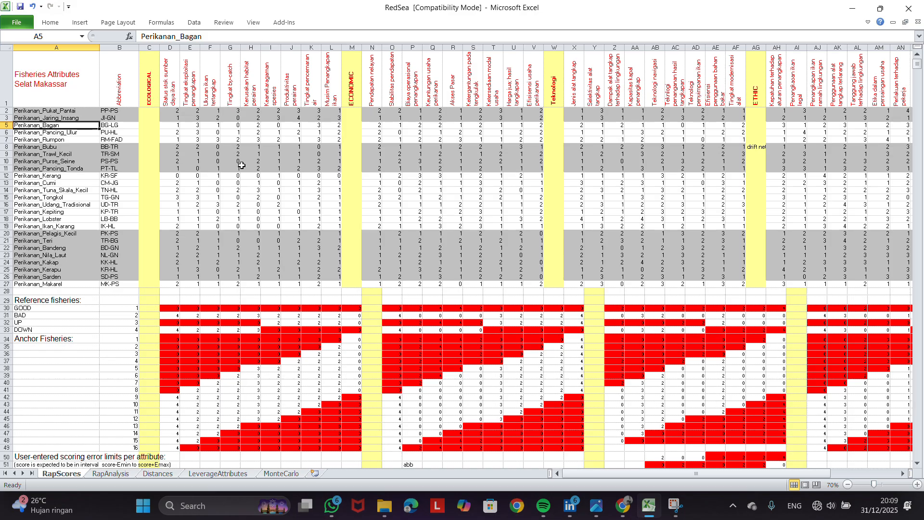
left_click(283, 22)
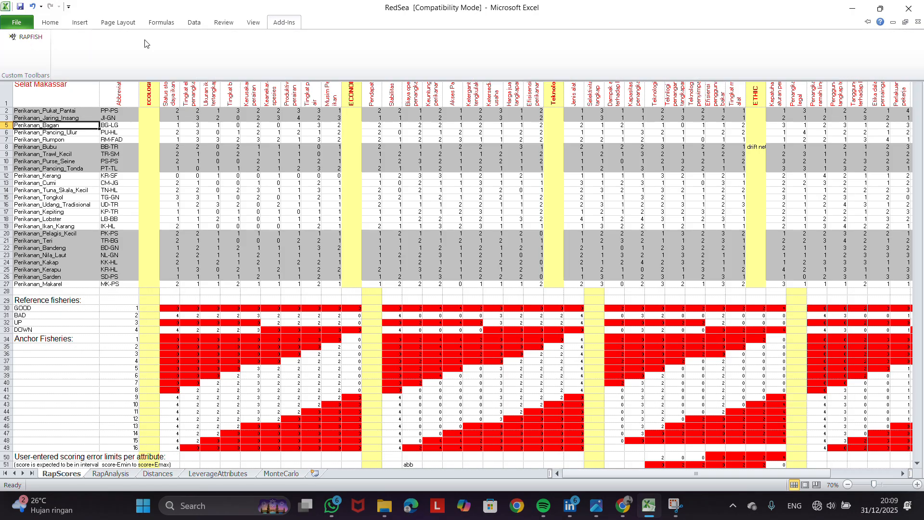
left_click(26, 37)
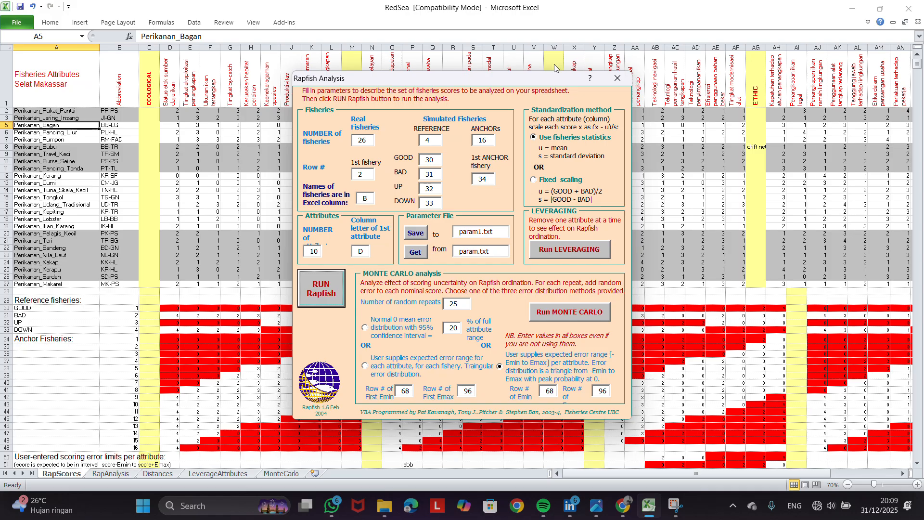
left_click(618, 78)
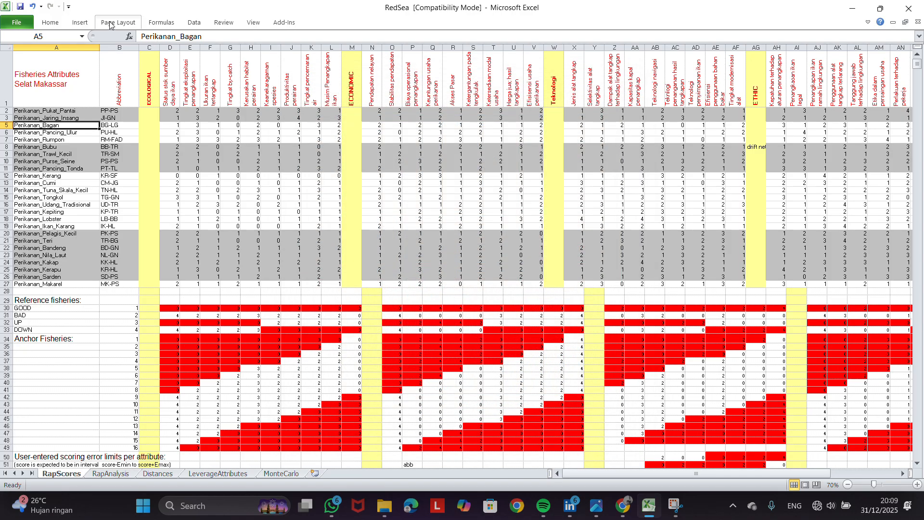
Enable the Rapfish 1.6 add-in in the Excel add-ins settings, checking its Rap1_6 file in the Rapfish folder
left_click(18, 24)
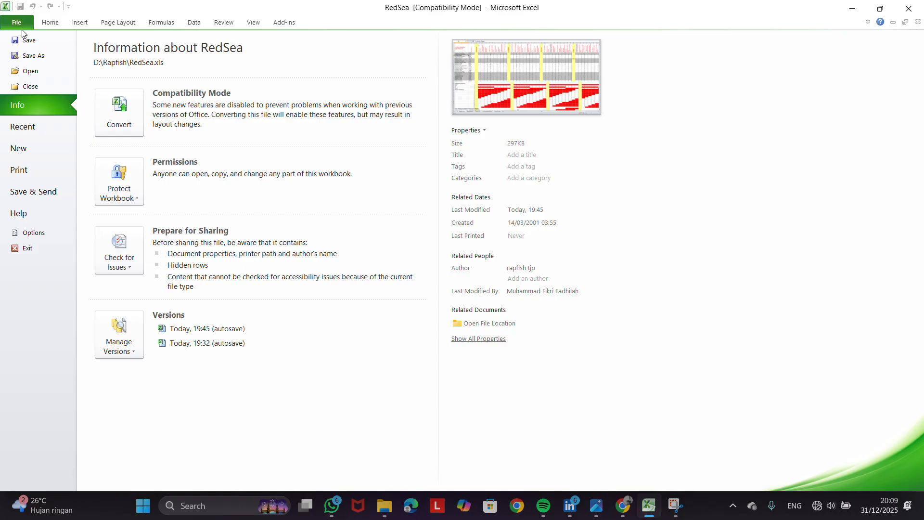
left_click(27, 234)
left_click(236, 202)
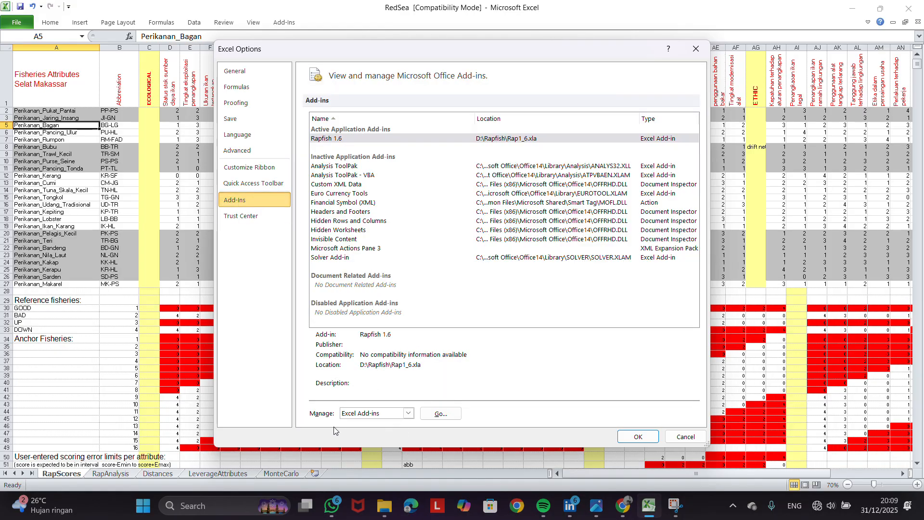
left_click(439, 414)
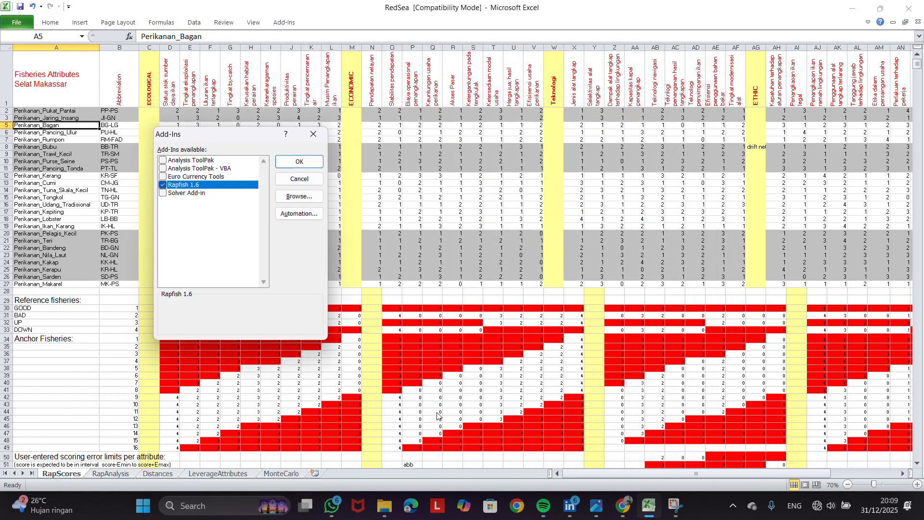
left_click(163, 185)
left_click(384, 505)
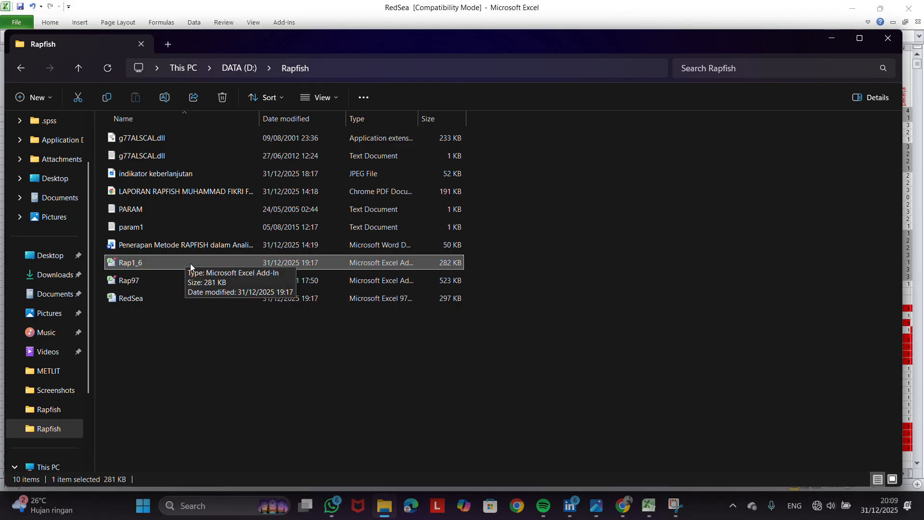
left_click(384, 507)
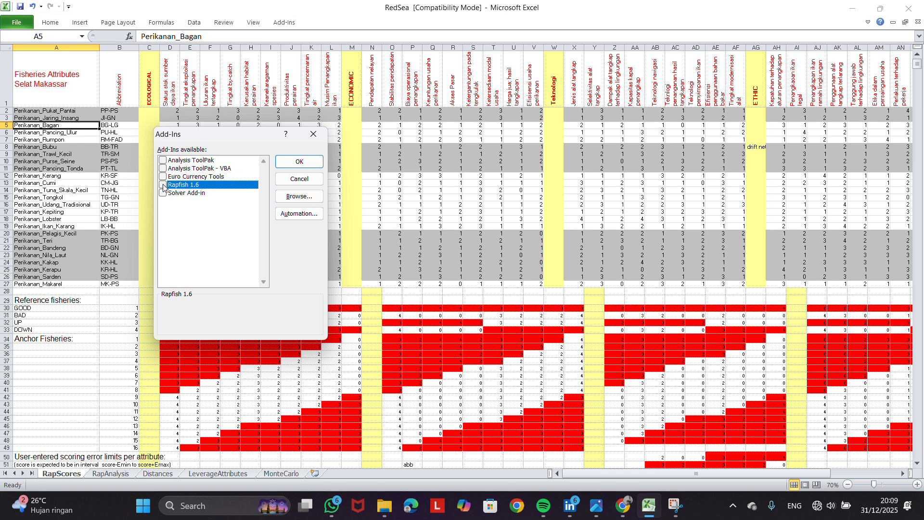
left_click(163, 186)
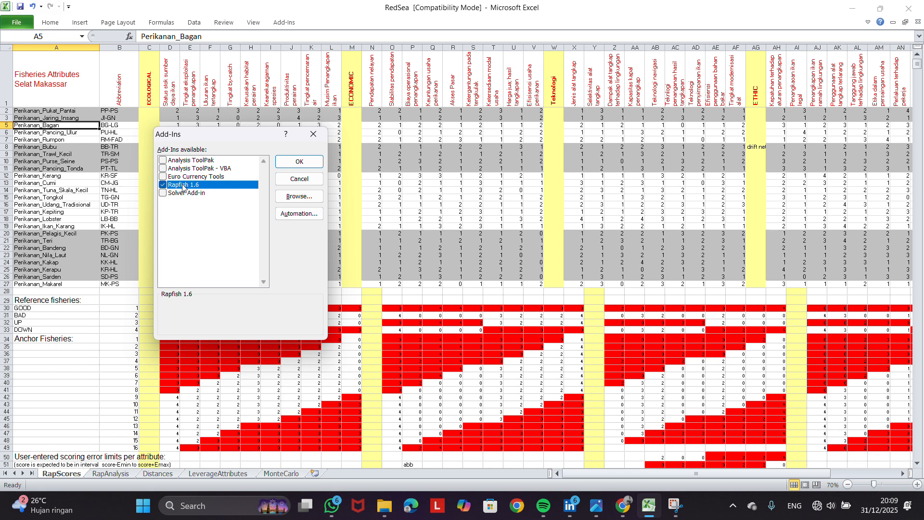
left_click(300, 162)
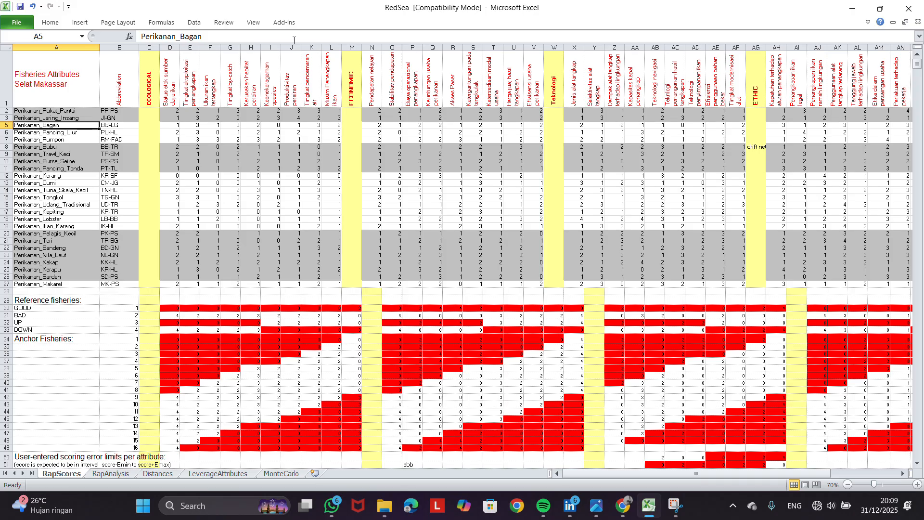
Set up the Rapfish analysis with 25 real fisheries, fishery names in column A and 9 attributes starting in column D
left_click(284, 23)
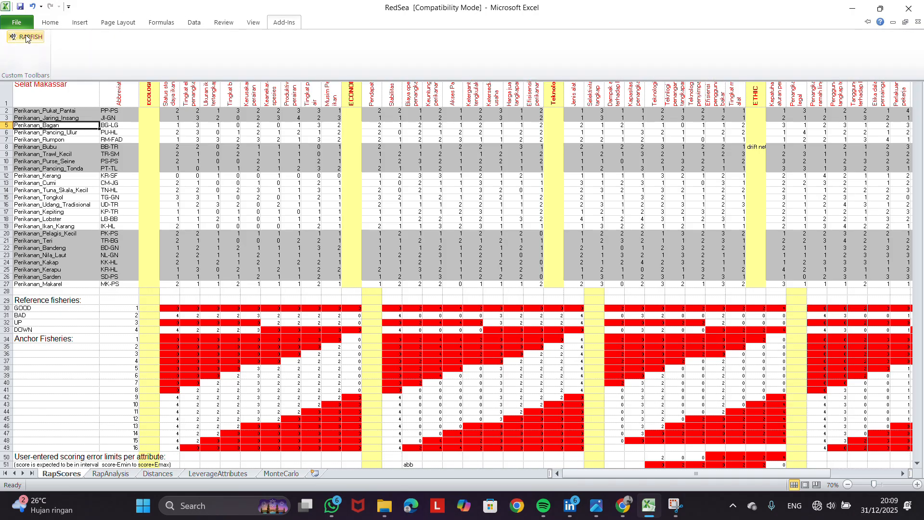
left_click(40, 43)
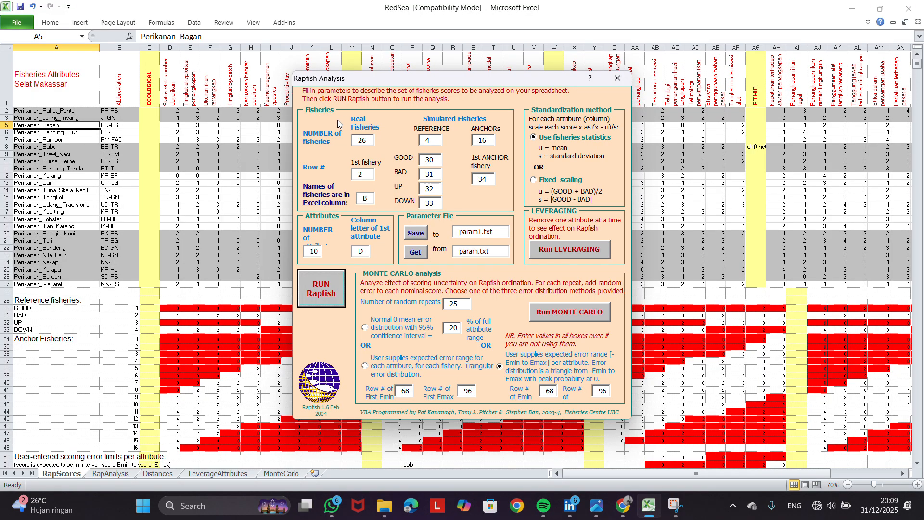
left_click(371, 141)
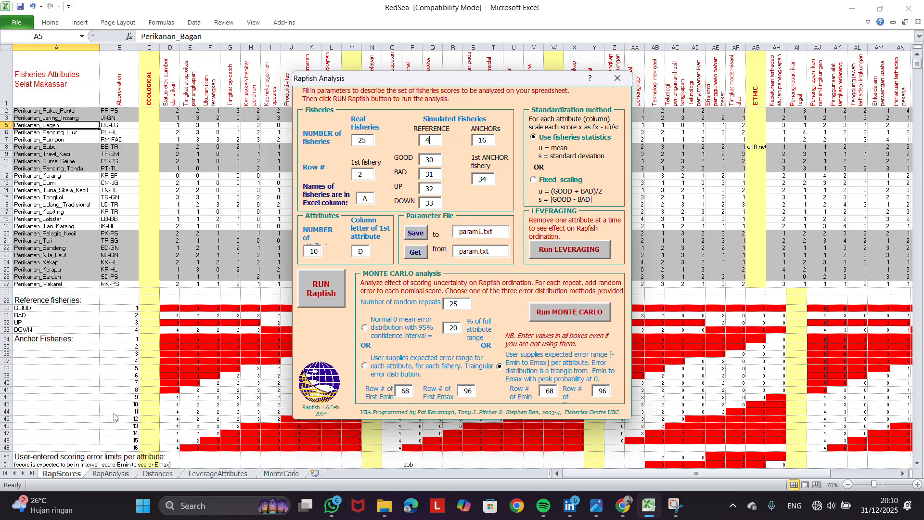
key("Tab")
left_click(320, 249)
left_click_drag(445, 80, 425, 175)
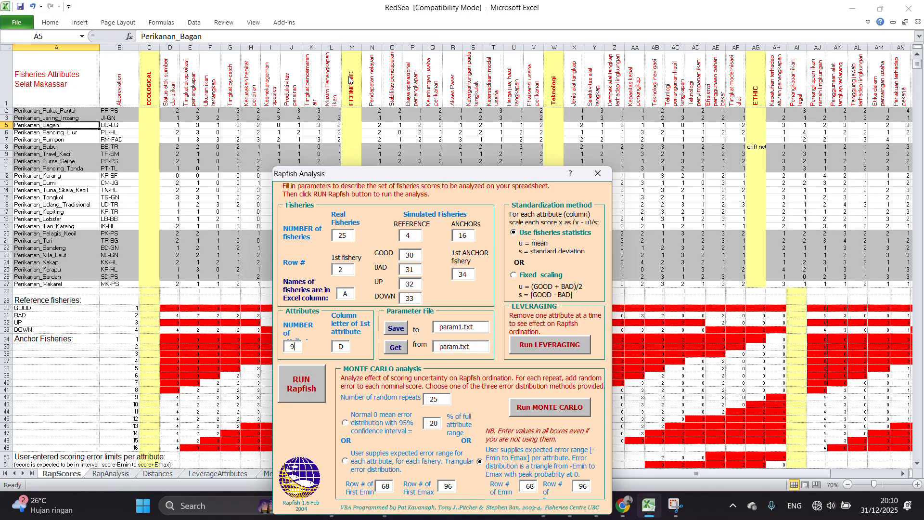
left_click_drag(416, 171, 461, 78)
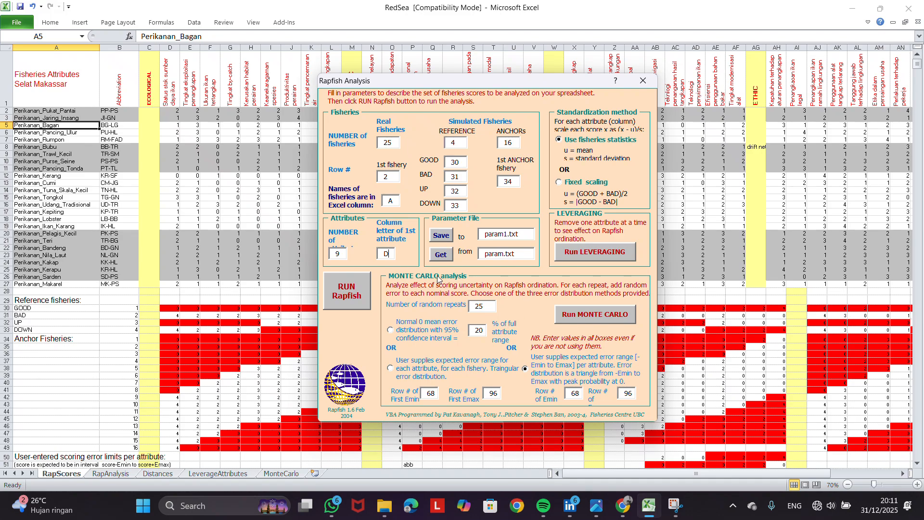
Run the Rapfish, leveraging and Monte Carlo analyses with the entered parameters
left_click(359, 285)
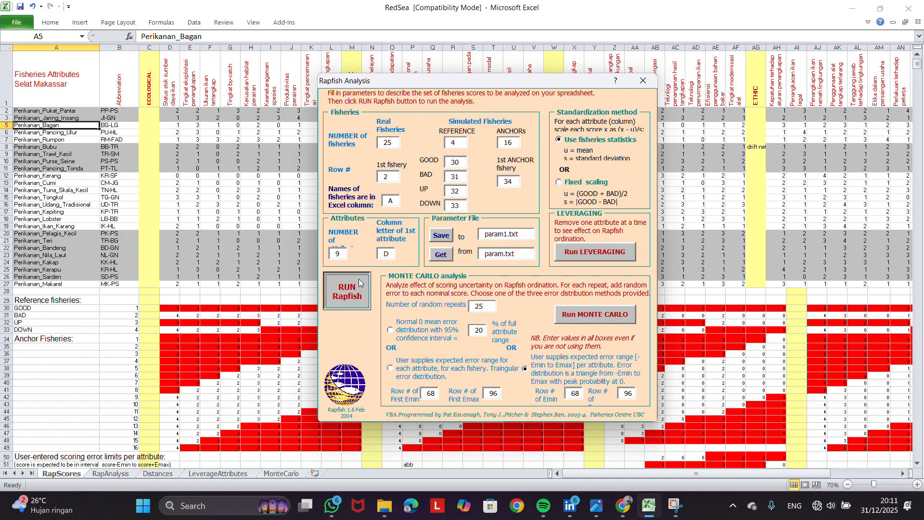
left_click(600, 250)
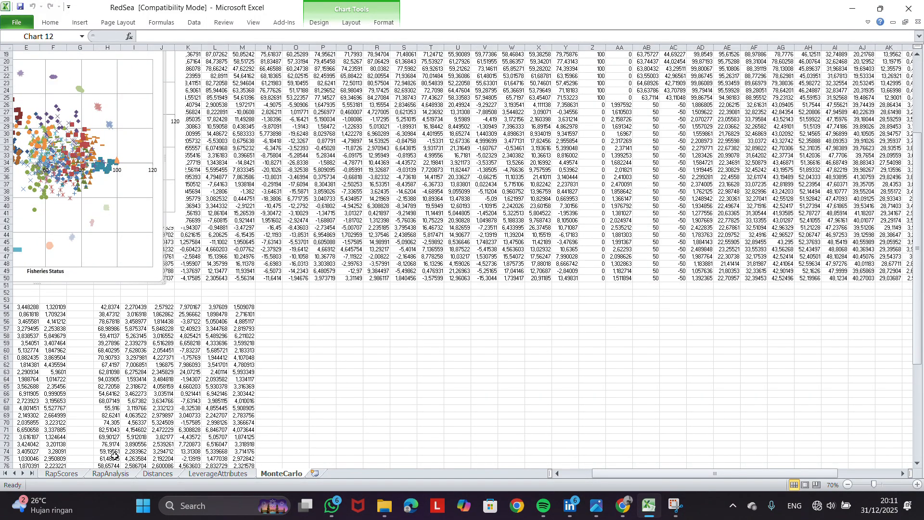
Move the RAPFISH Ordination chart on the RapAnalysis sheet clear of the results table and review the stress and squared correlation statistics
left_click(118, 474)
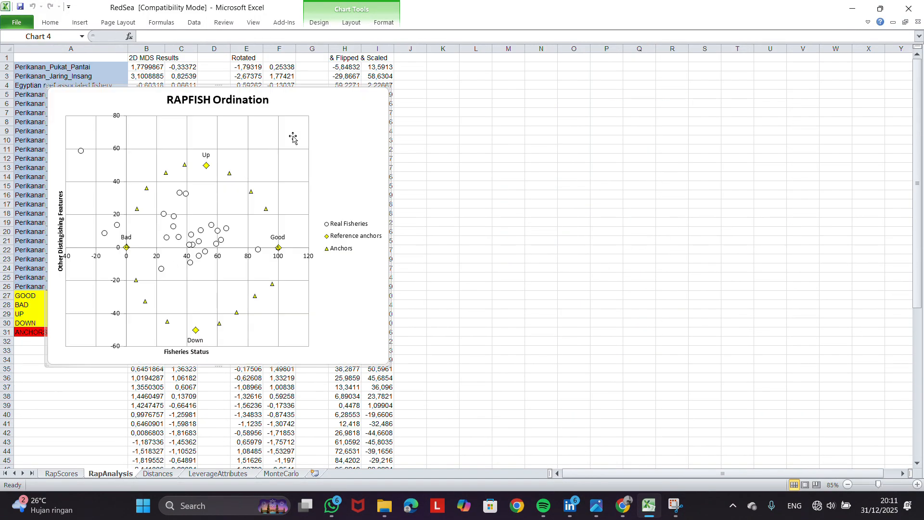
left_click_drag(357, 109, 712, 98)
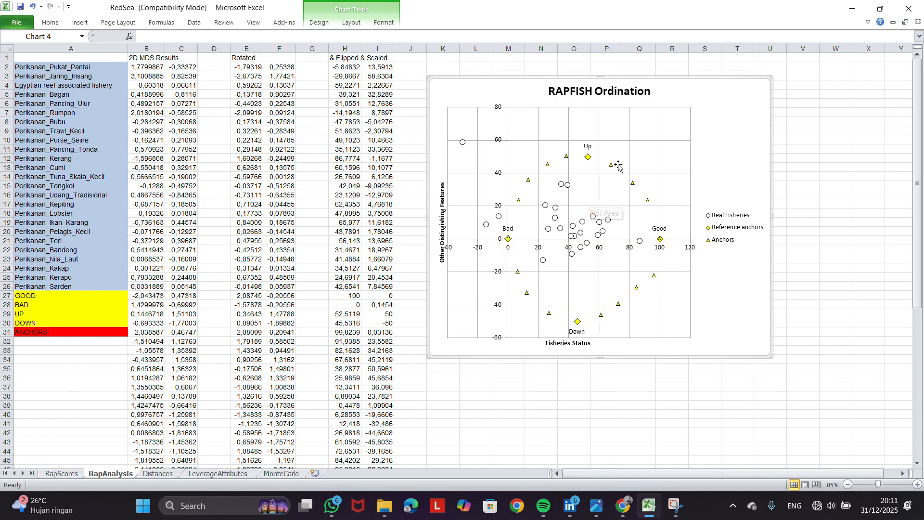
scroll(266, 232, "down", 5)
scroll(267, 232, "down", 1)
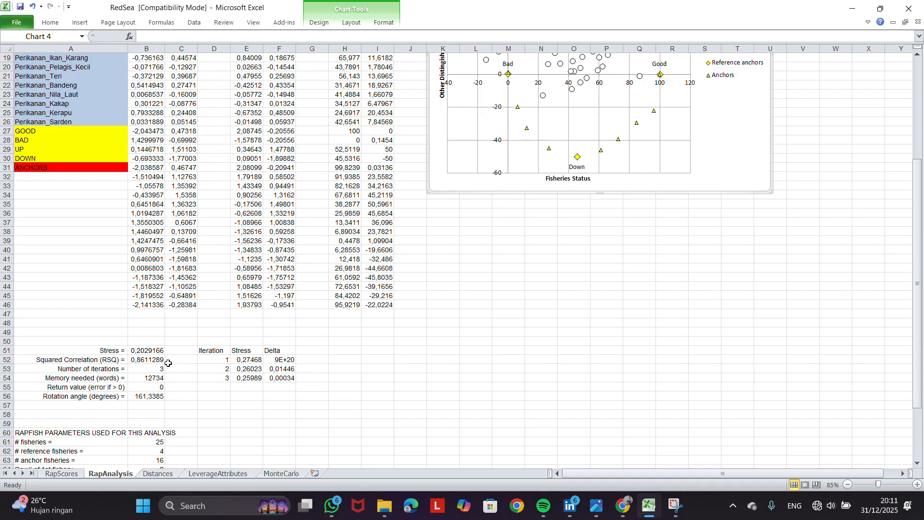
scroll(433, 219, "up", 6)
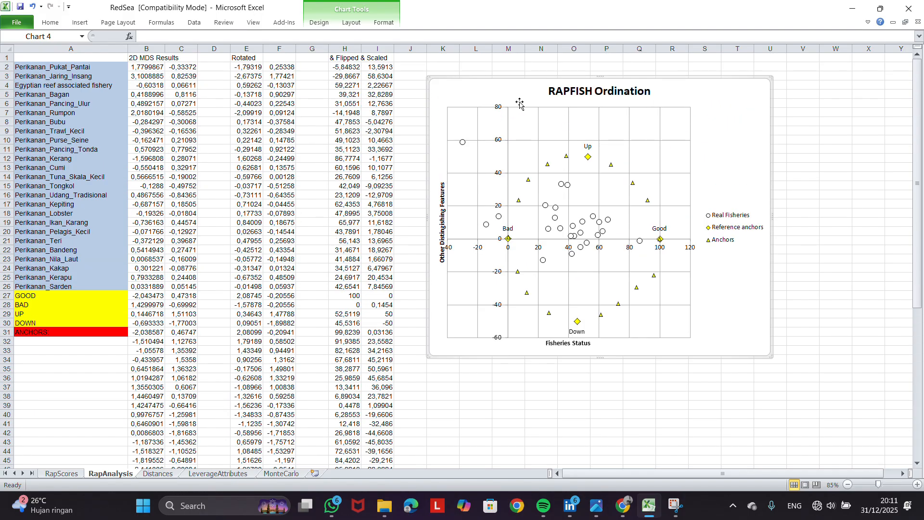
left_click_drag(520, 101, 612, 110)
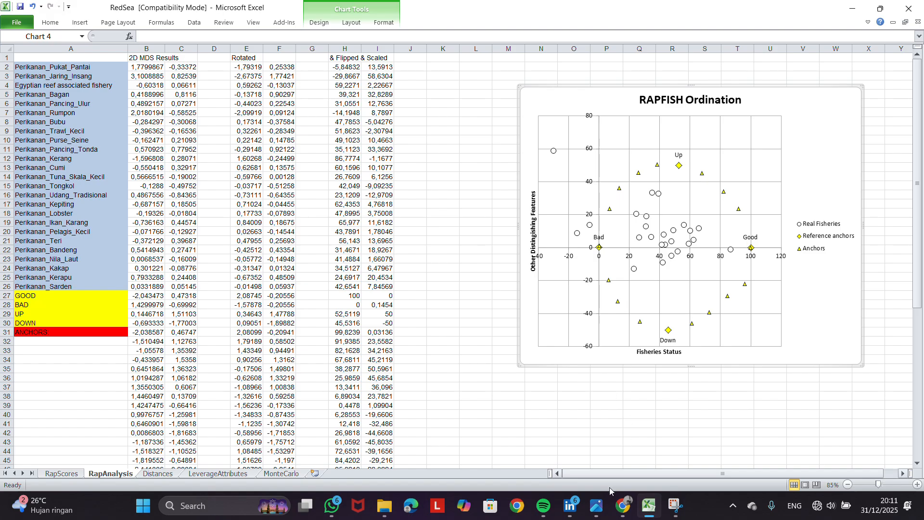
Check the sustainability index classes in indikator keberlanjutan.jpeg, and back in Excel sum the flipped and scaled scores H2:H26 in cell J14 of RapAnalysis
left_click(596, 506)
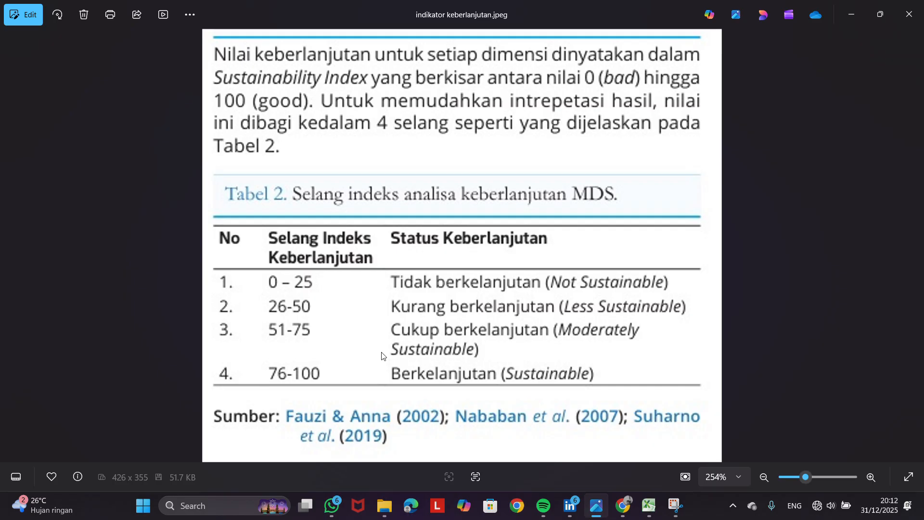
left_click(649, 505)
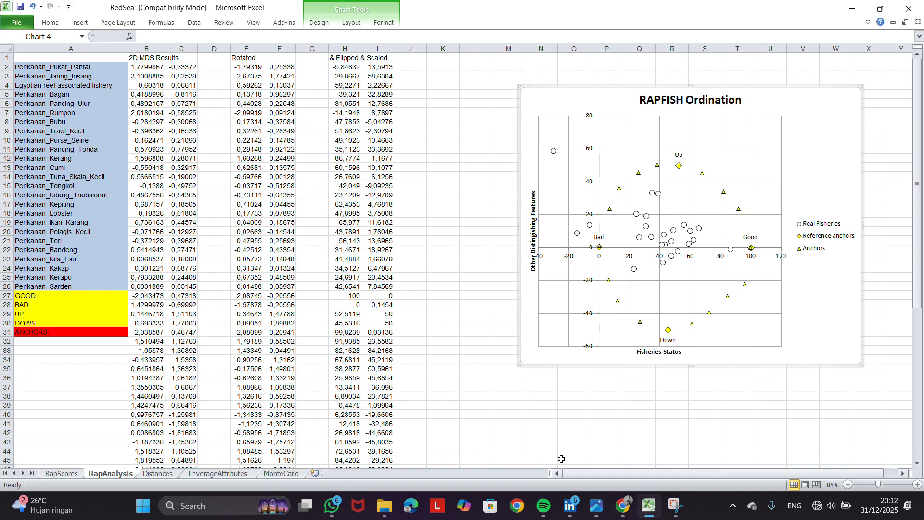
left_click(412, 178)
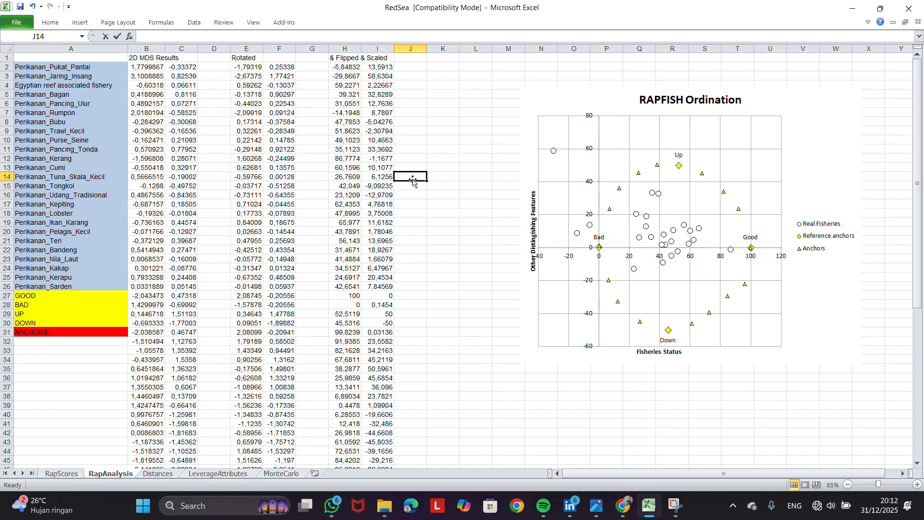
type("=SUM")
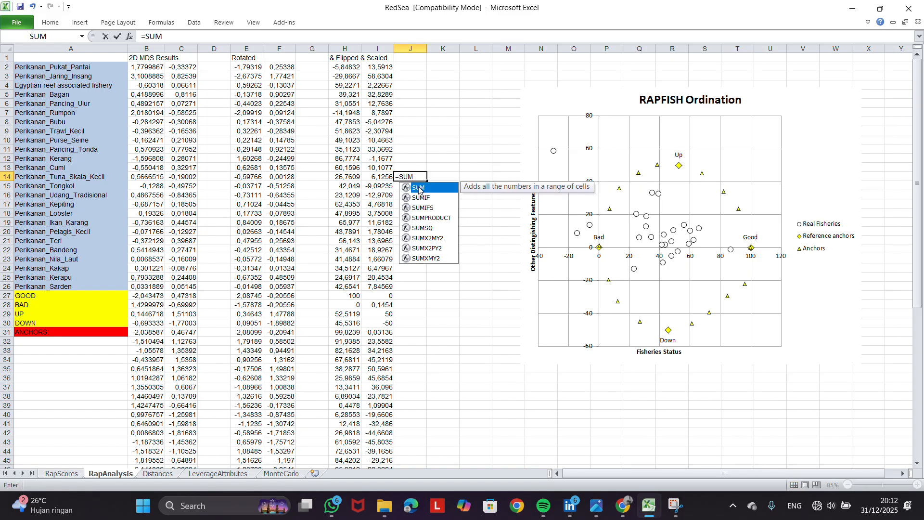
double_click(418, 188)
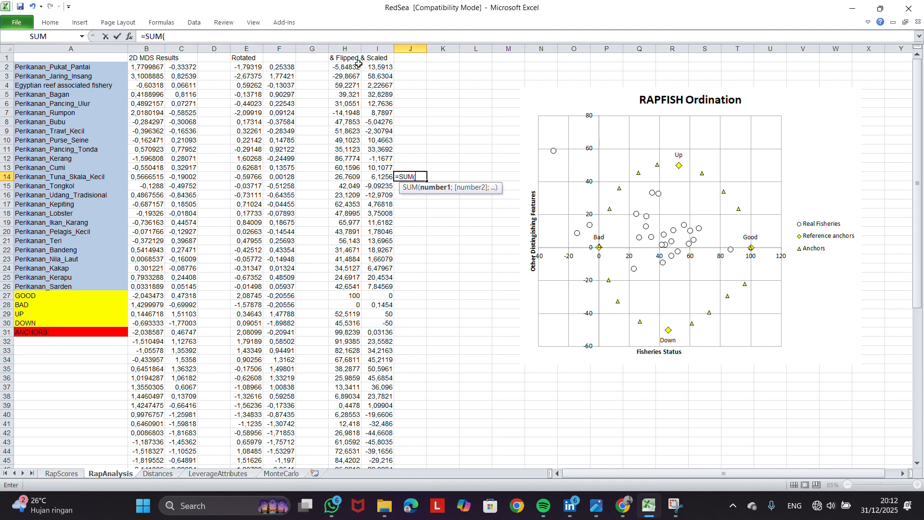
left_click_drag(349, 68, 350, 286)
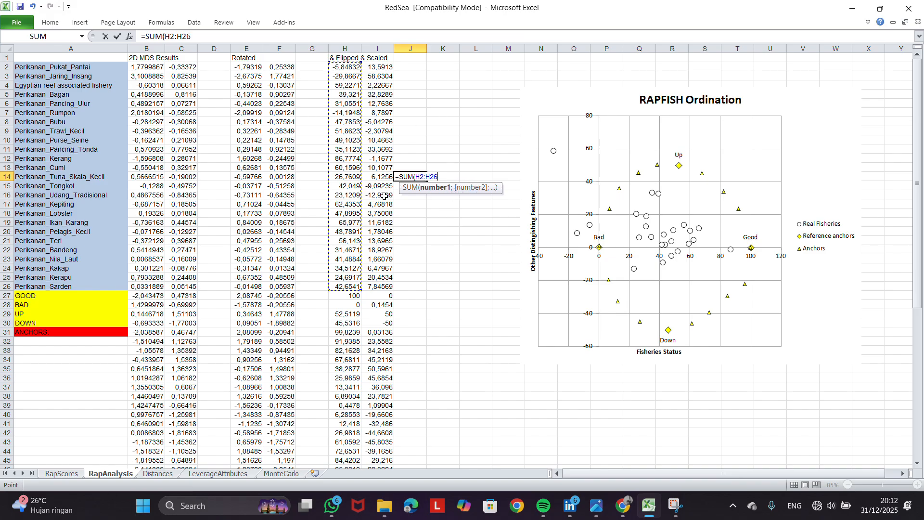
key("Return")
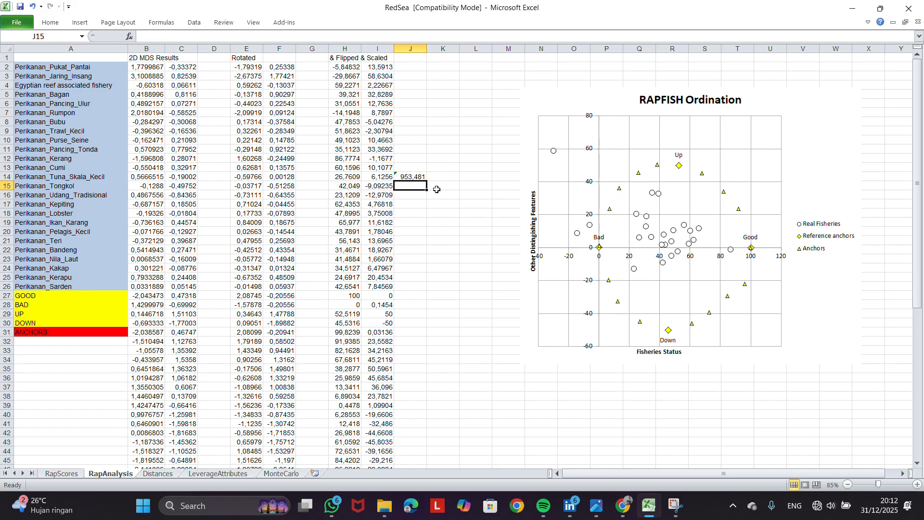
Calculate the average sustainability index in cell J15 by dividing the sum in J14 by 25
left_click(408, 177)
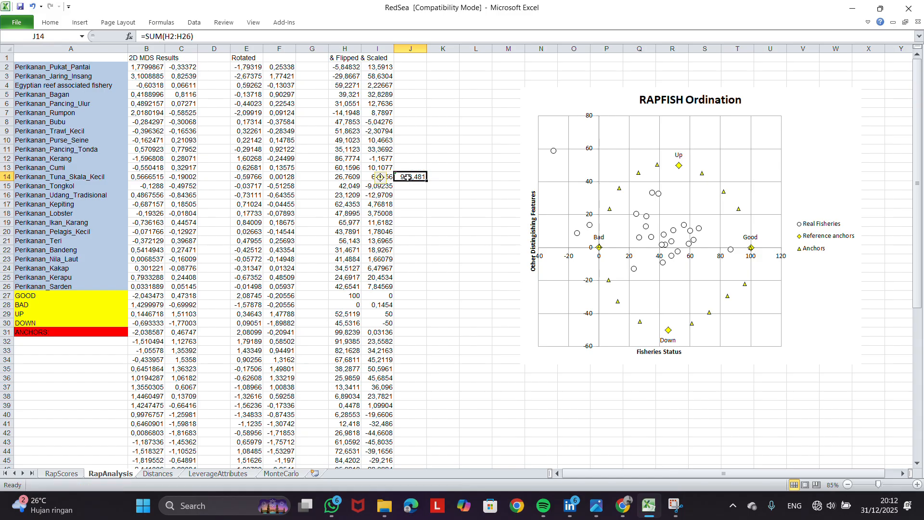
left_click(408, 186)
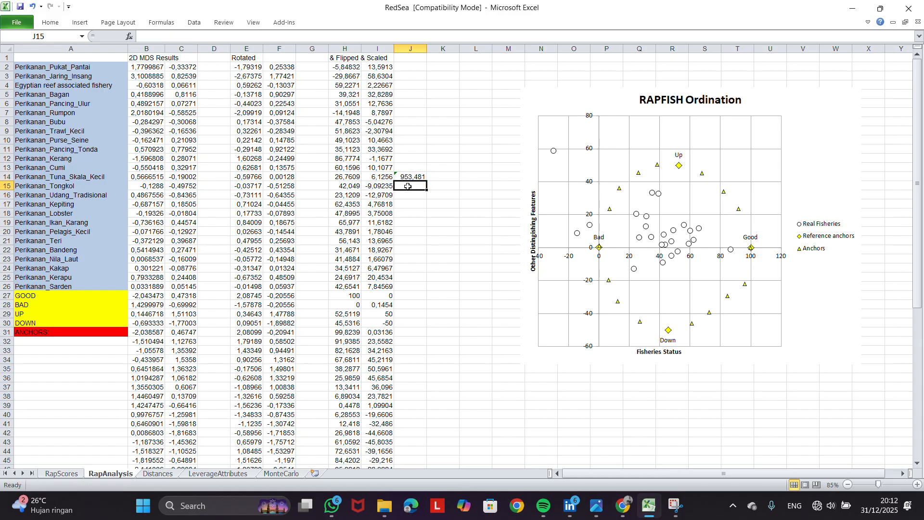
type("=")
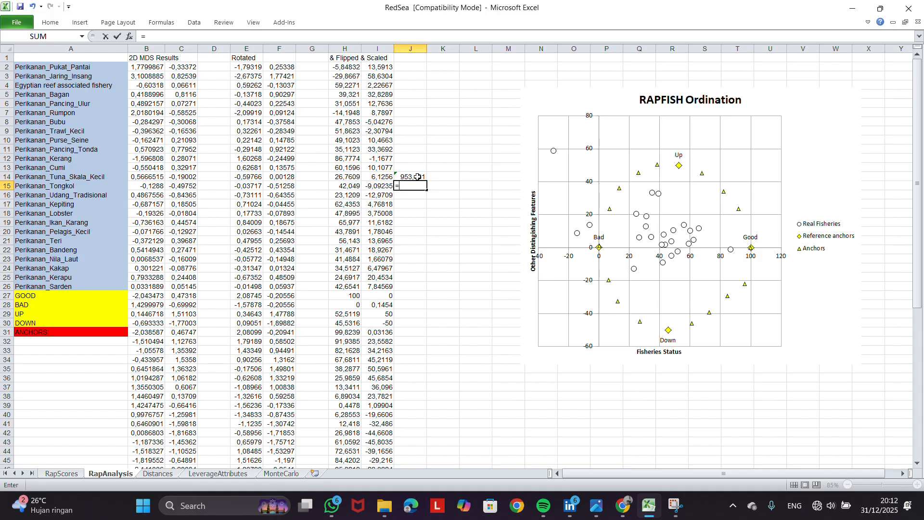
left_click(417, 177)
type("/25")
key("Return")
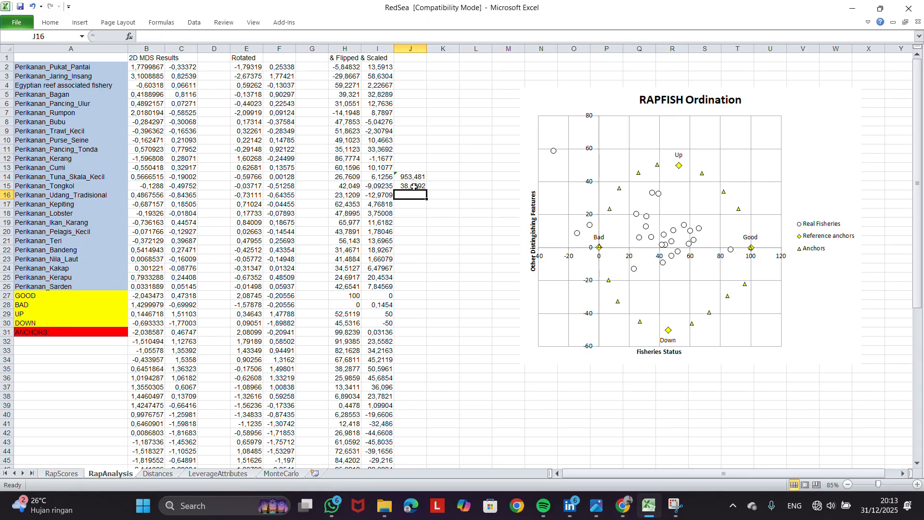
left_click(414, 187)
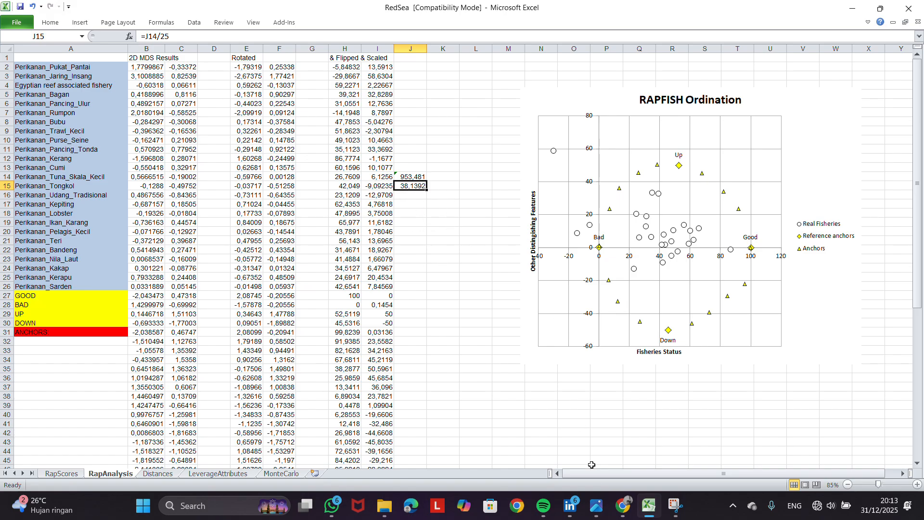
Compare the average index with the sustainability classes in the reference image, glance at the YouTube Rapfish tutorial, and return to Excel
left_click(596, 506)
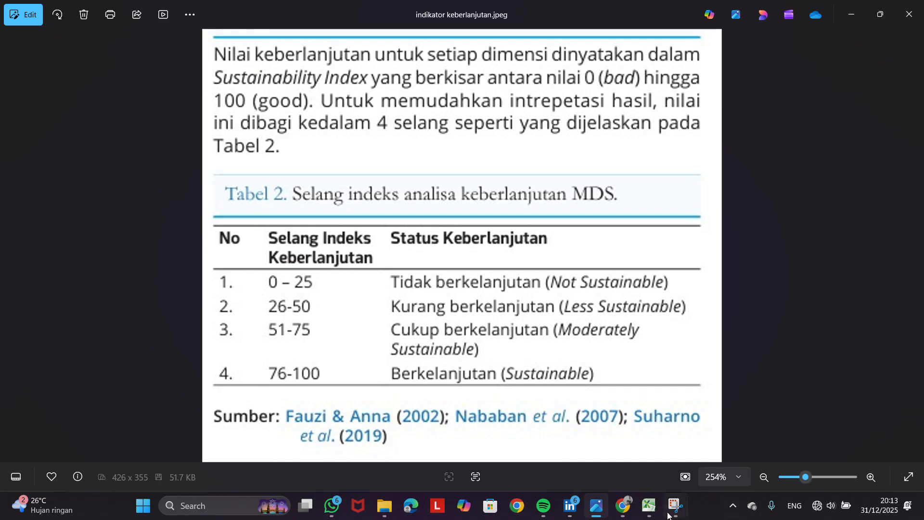
left_click(626, 505)
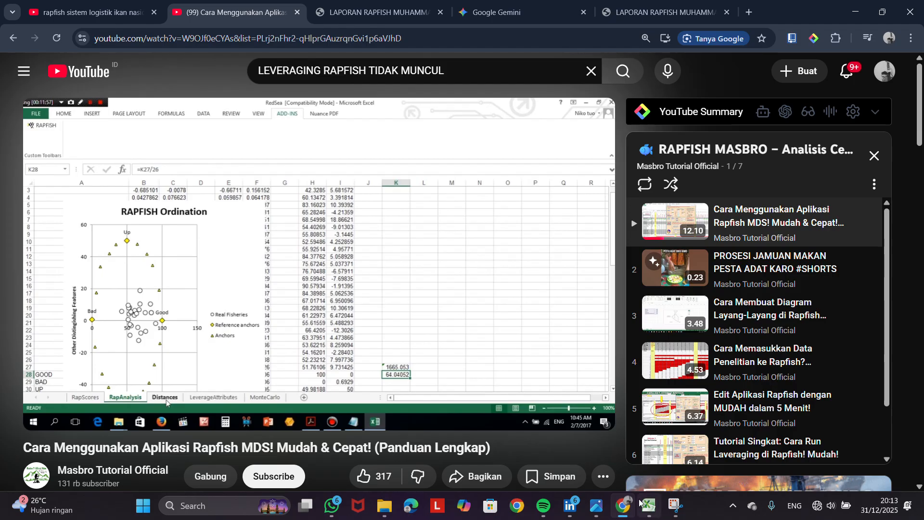
left_click(649, 506)
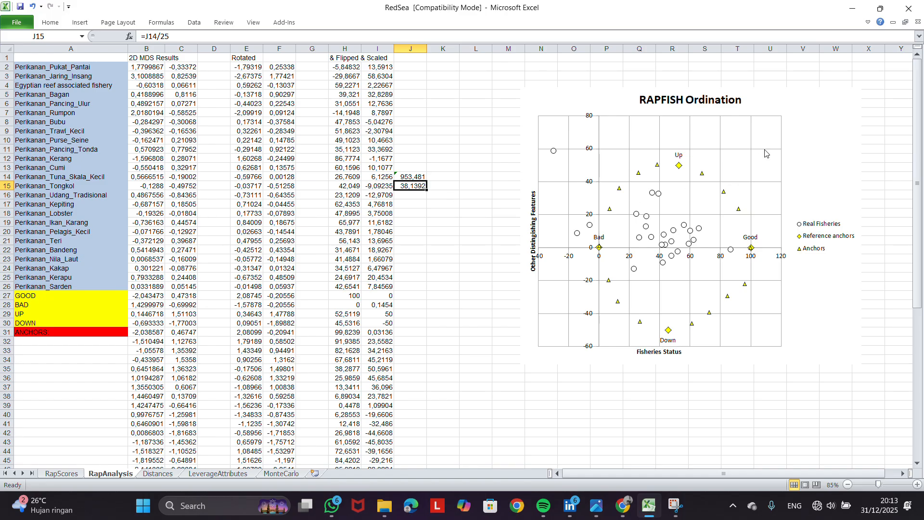
Move the RAPFISH Ordination chart slightly closer to the results table and inspect individual Real Fisheries points
left_click_drag(759, 104, 721, 108)
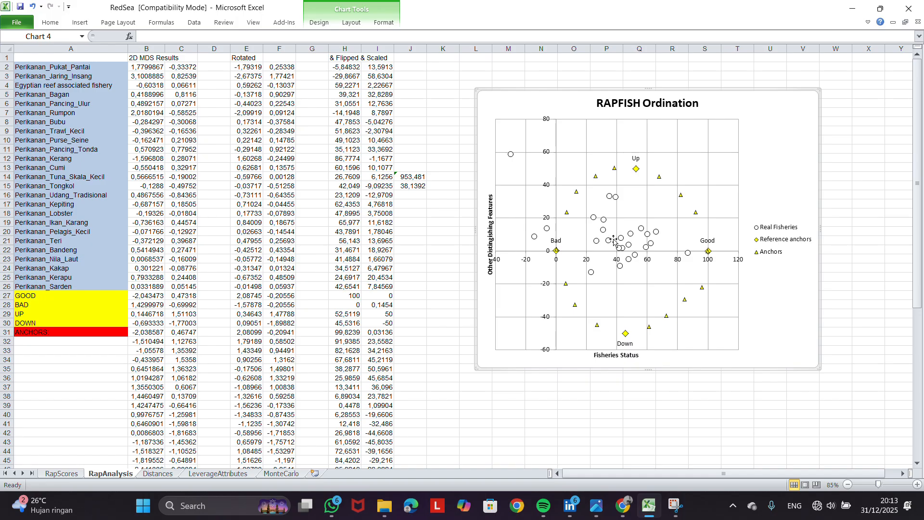
mouse_move(600, 232)
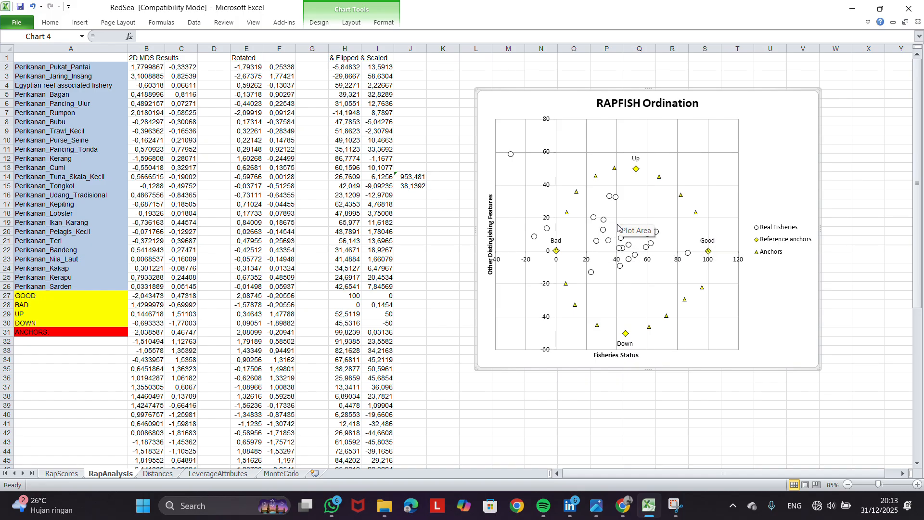
left_click(635, 257)
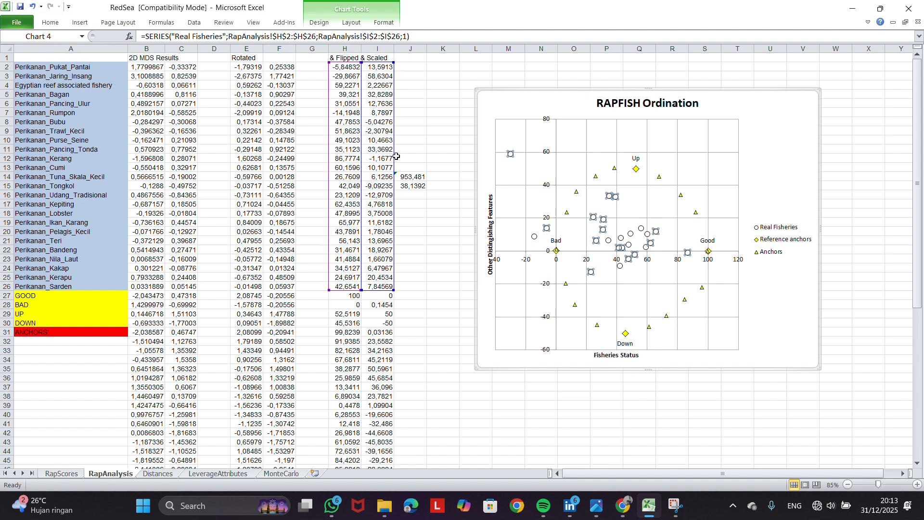
left_click(651, 244)
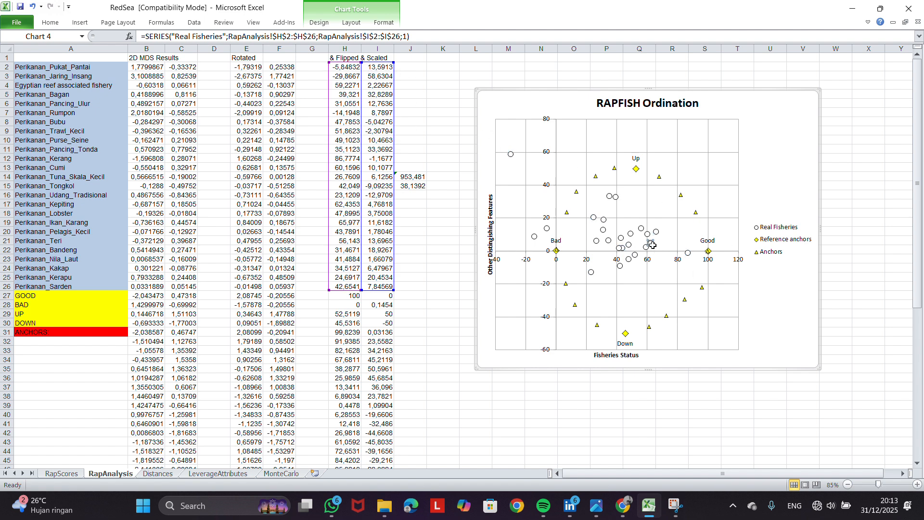
mouse_move(608, 240)
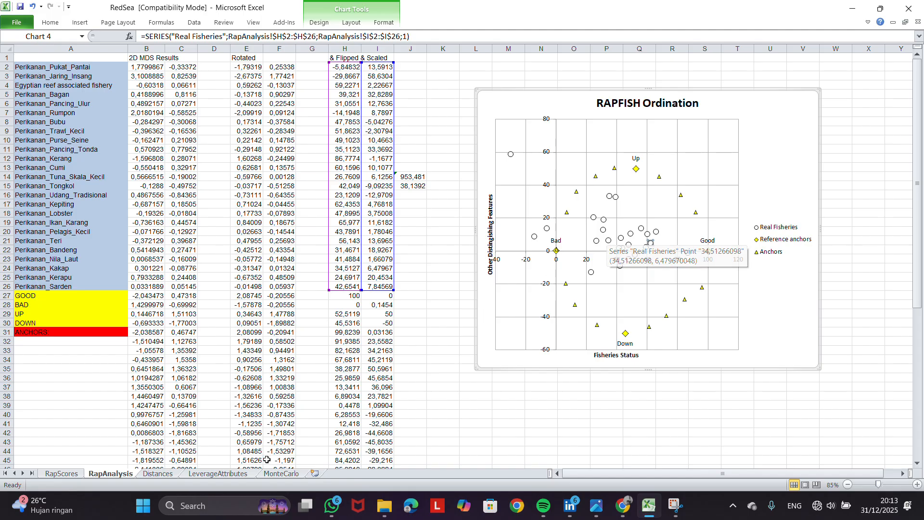
On the LeverageAttributes sheet, separate the overlapping Leverage of Attributes and Leveraging Scatter charts and place them side by side below the data rows
left_click(228, 472)
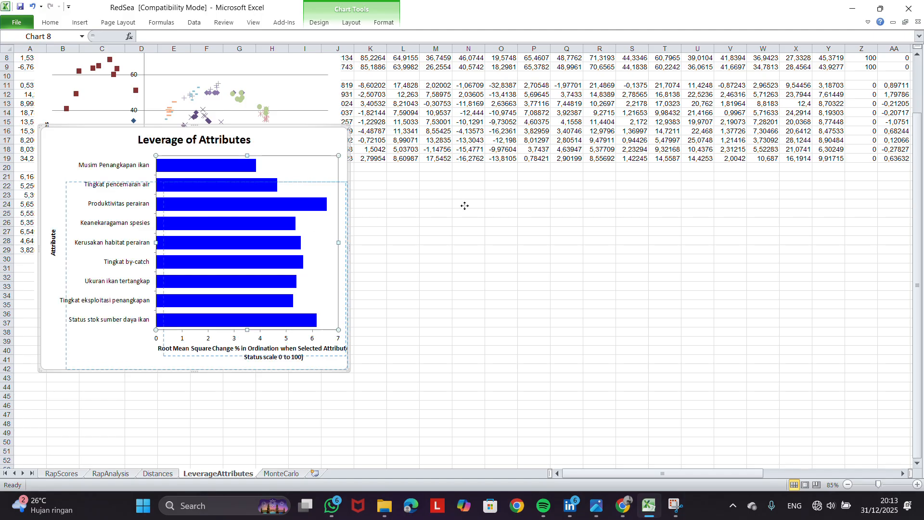
left_click_drag(299, 156, 608, 230)
left_click(332, 227)
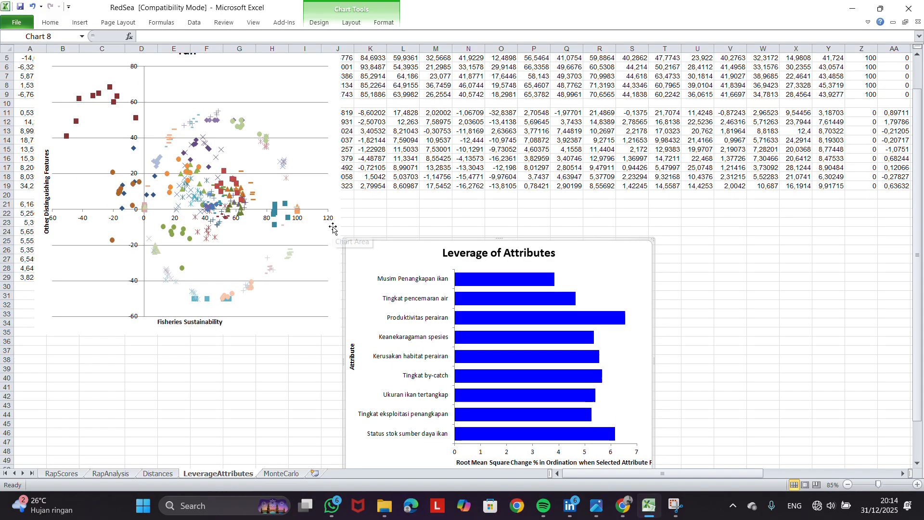
scroll(333, 226, "up", 3)
left_click_drag(318, 90, 297, 206)
scroll(294, 207, "down", 3)
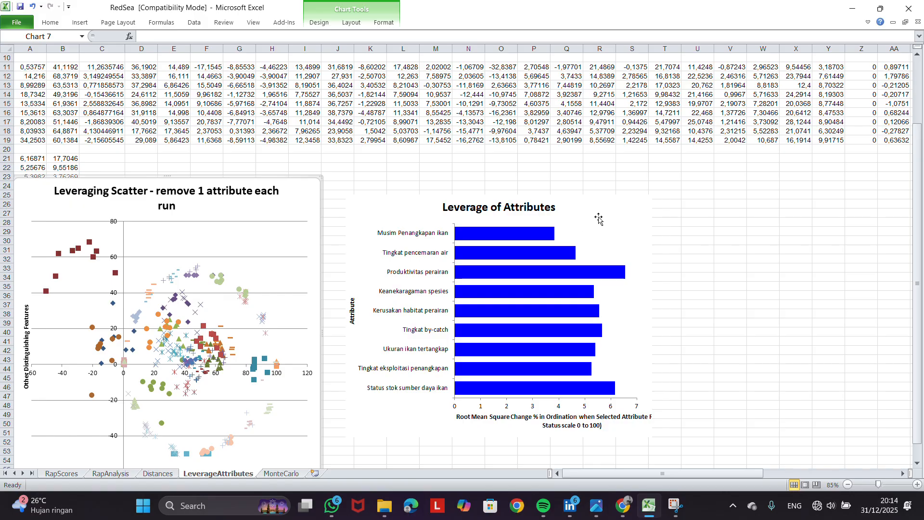
left_click_drag(600, 215, 662, 190)
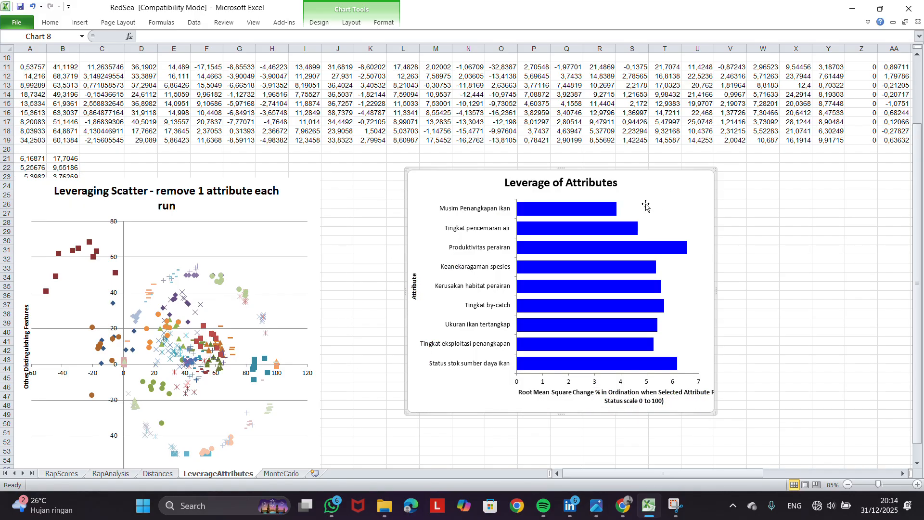
Add data labels to the bars of the Leverage of Attributes chart and check the Produktivitas perairan label
left_click(606, 214)
right_click(606, 214)
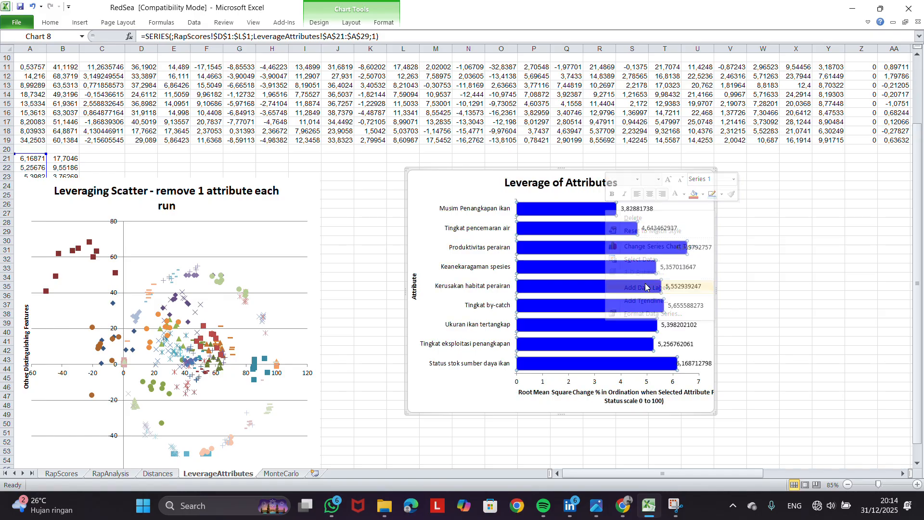
left_click(647, 287)
left_click(701, 248)
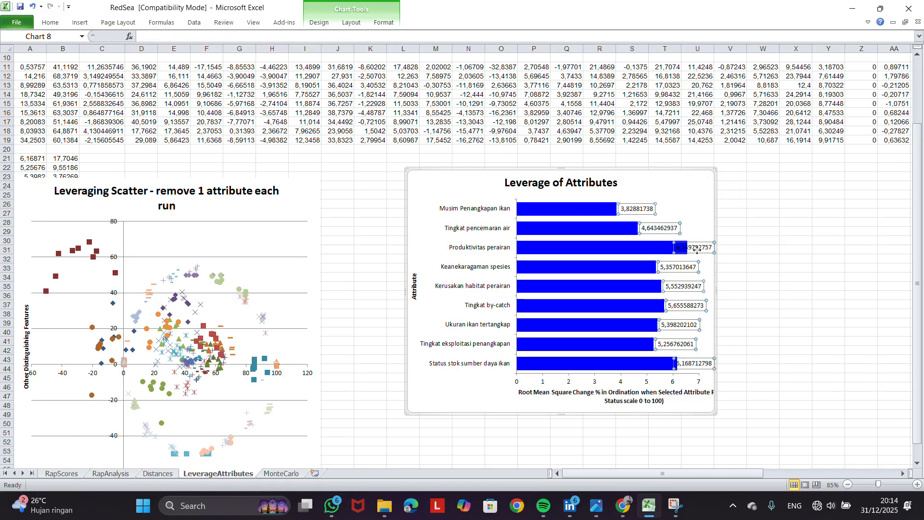
left_click(715, 247)
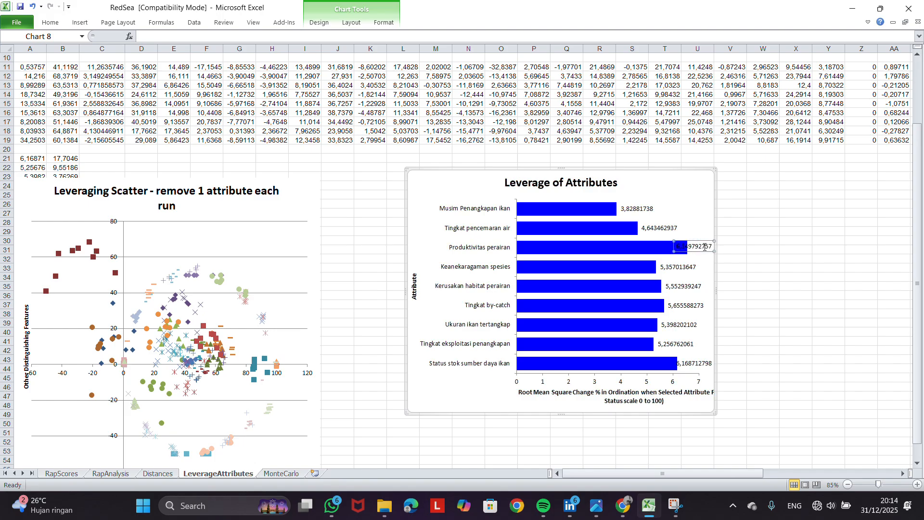
Change the Leverage of Attributes chart to a 3-D horizontal cylinder chart and review the leverage of each attribute
left_click(693, 203)
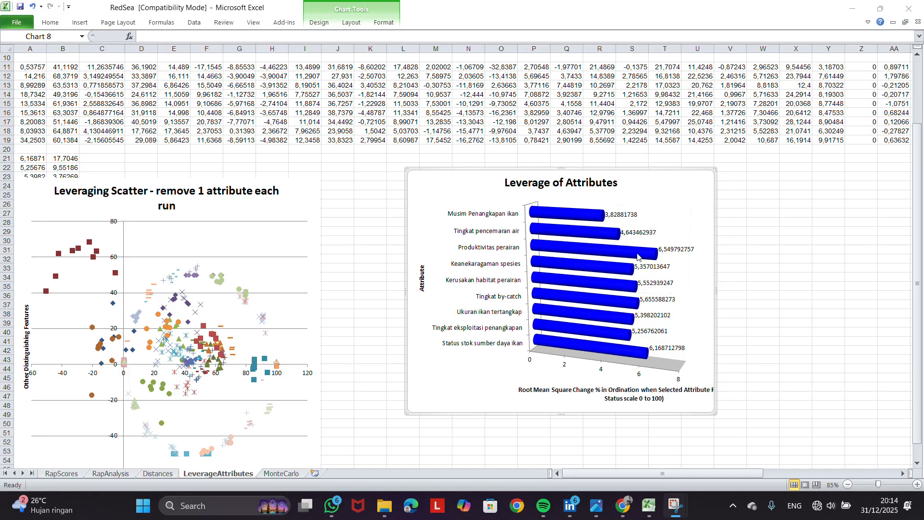
mouse_move(552, 265)
mouse_move(604, 303)
mouse_move(606, 272)
Review the results across the RapAnalysis, LeverageAttributes and MonteCarlo sheets
left_click(116, 476)
left_click(201, 473)
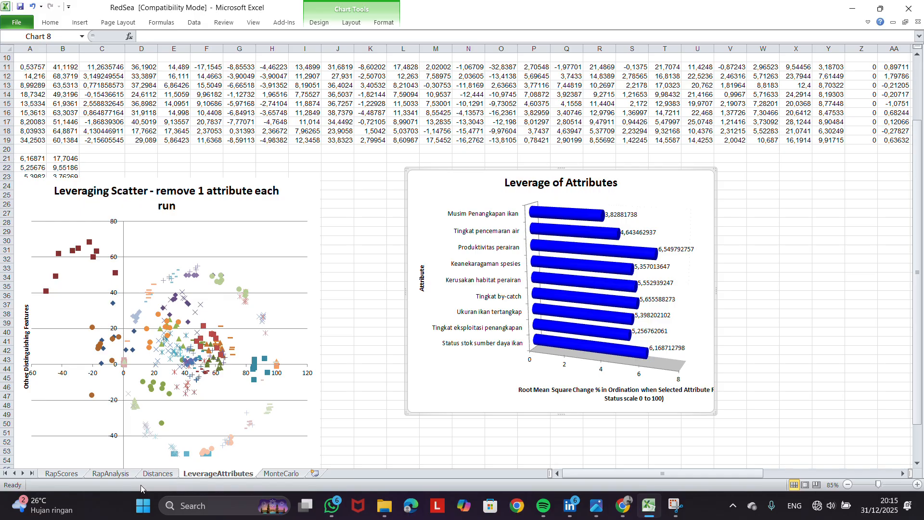
left_click(117, 477)
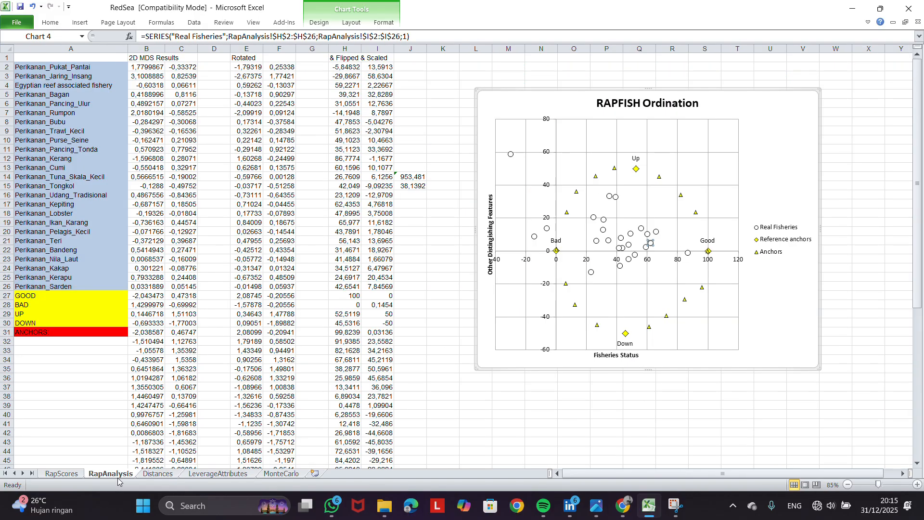
left_click(272, 475)
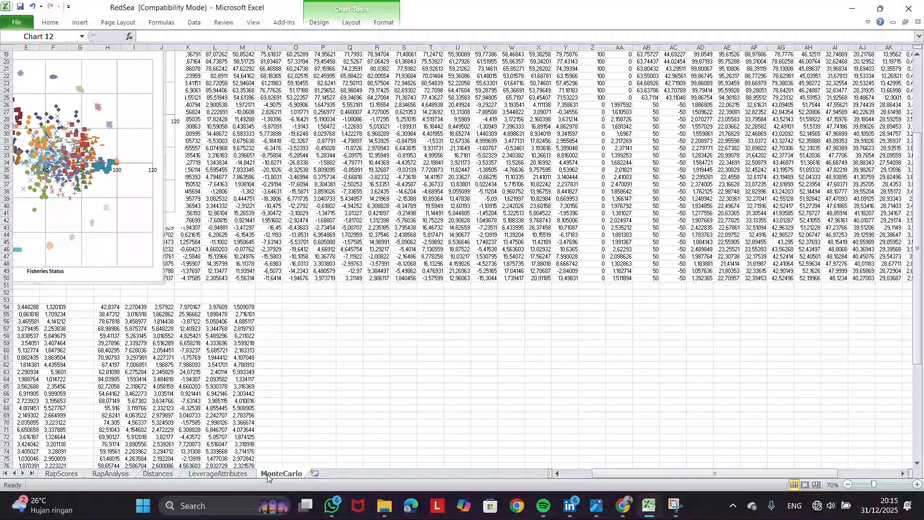
left_click(243, 476)
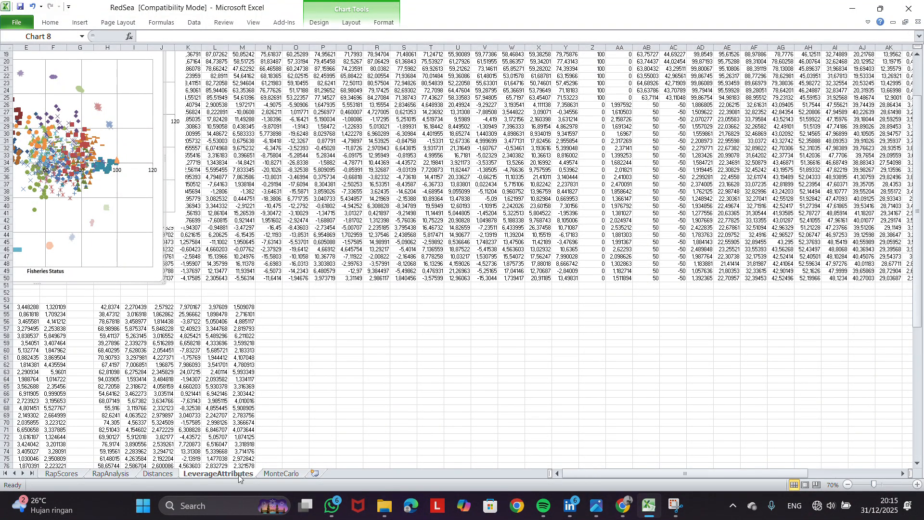